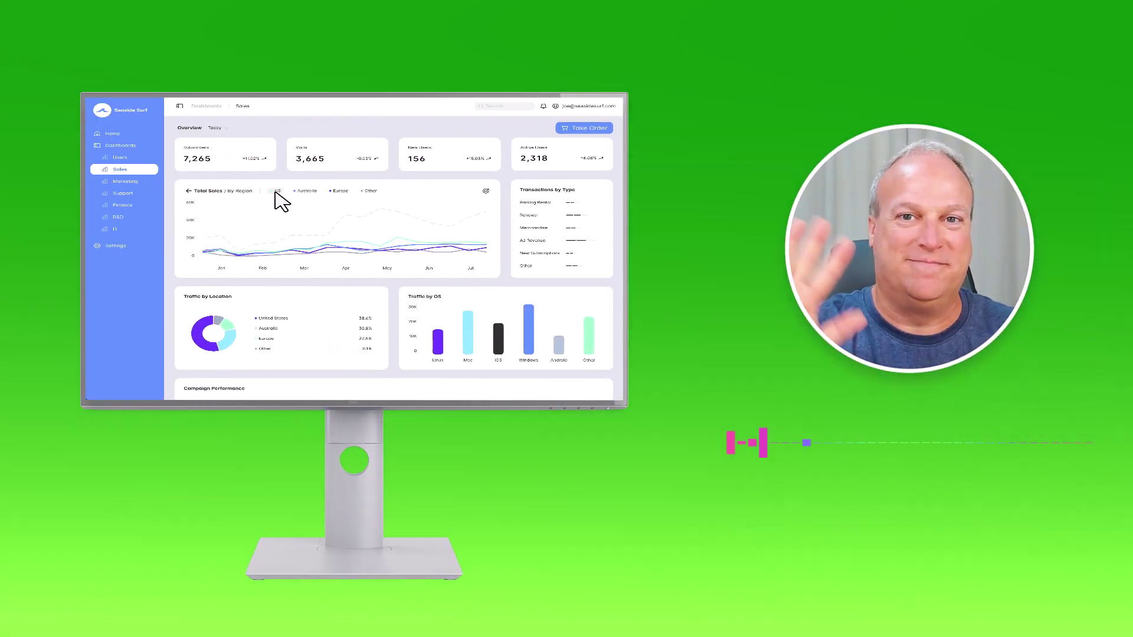
Bring up Camtasia's Welcome screen with its project options and templates.
click(275, 191)
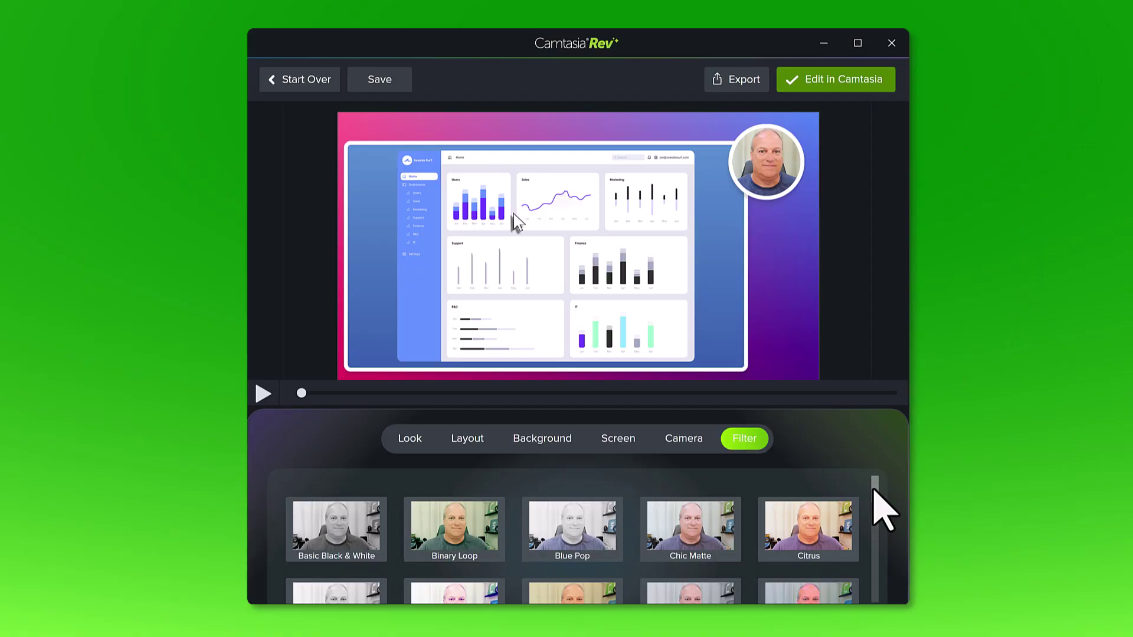
drag(877, 508, 877, 584)
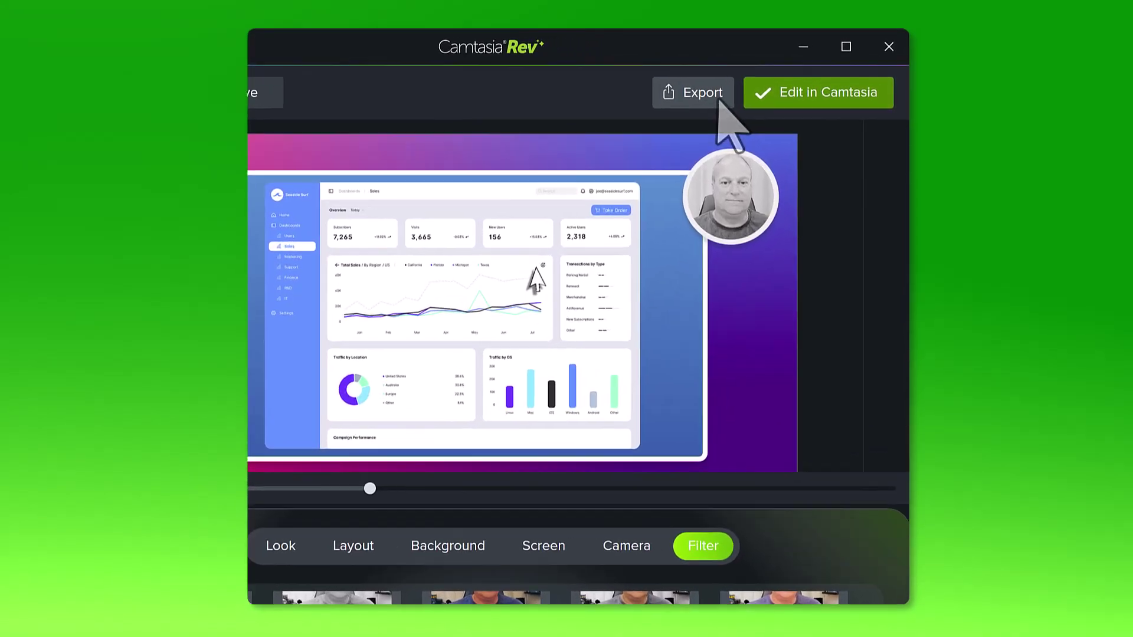
click(755, 85)
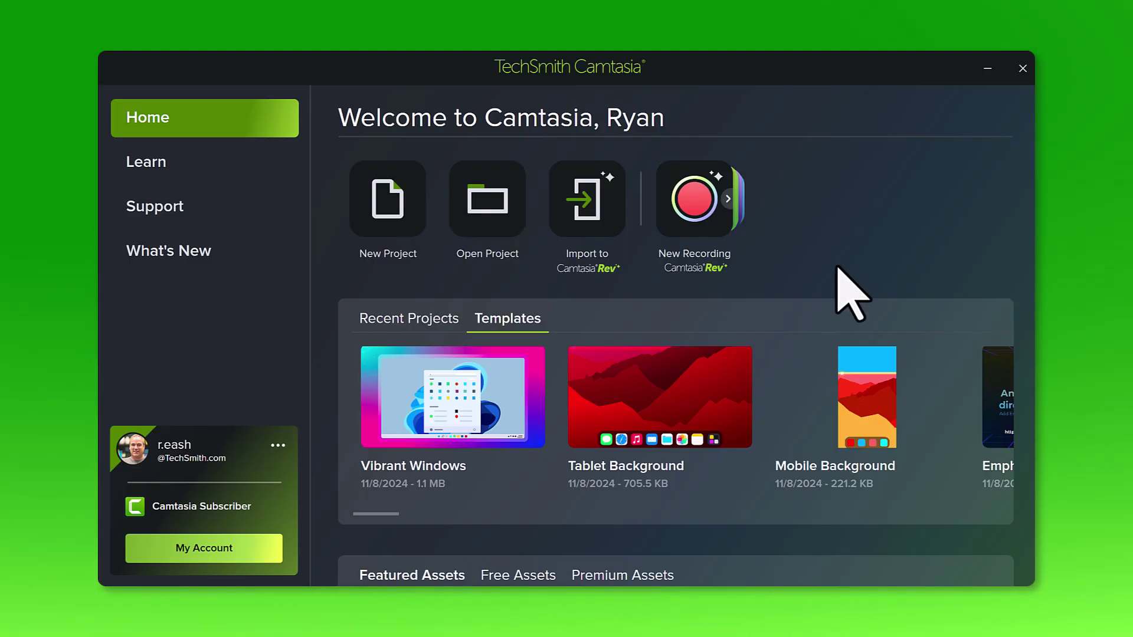
Launch the Rev recorder with Screen 2 capture and the Logitech BRIO camera on.
click(694, 200)
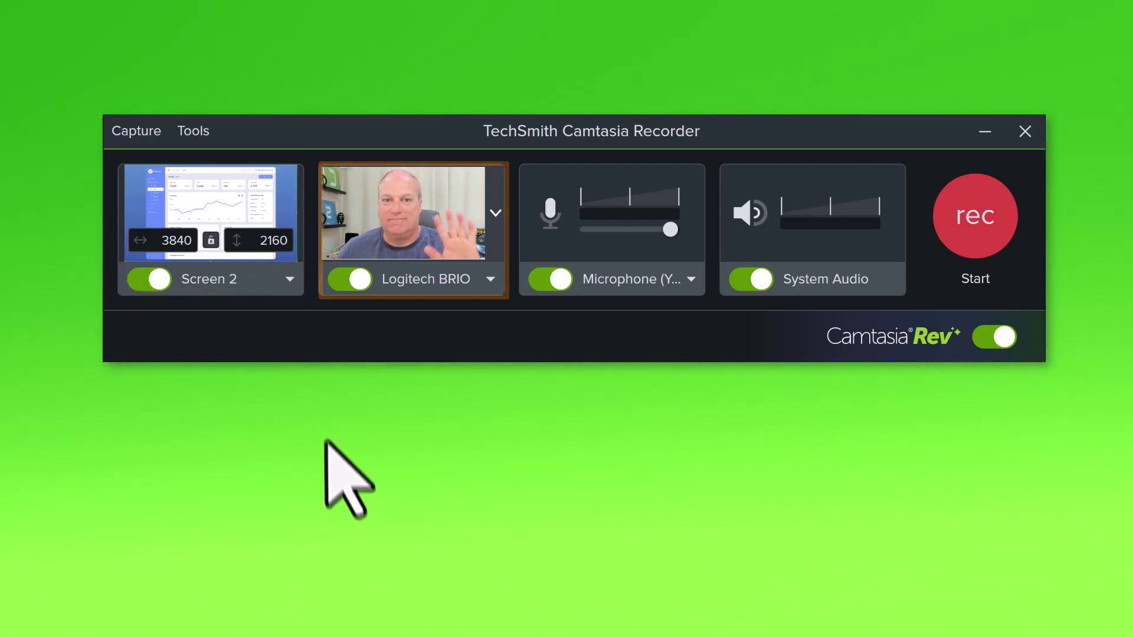
click(289, 279)
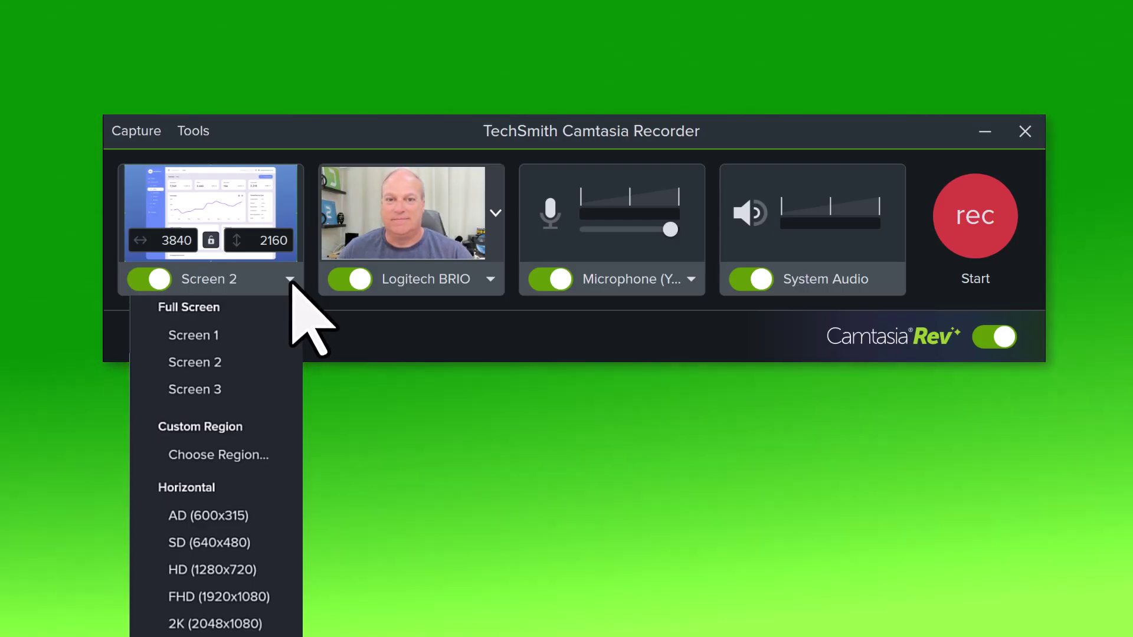
click(291, 282)
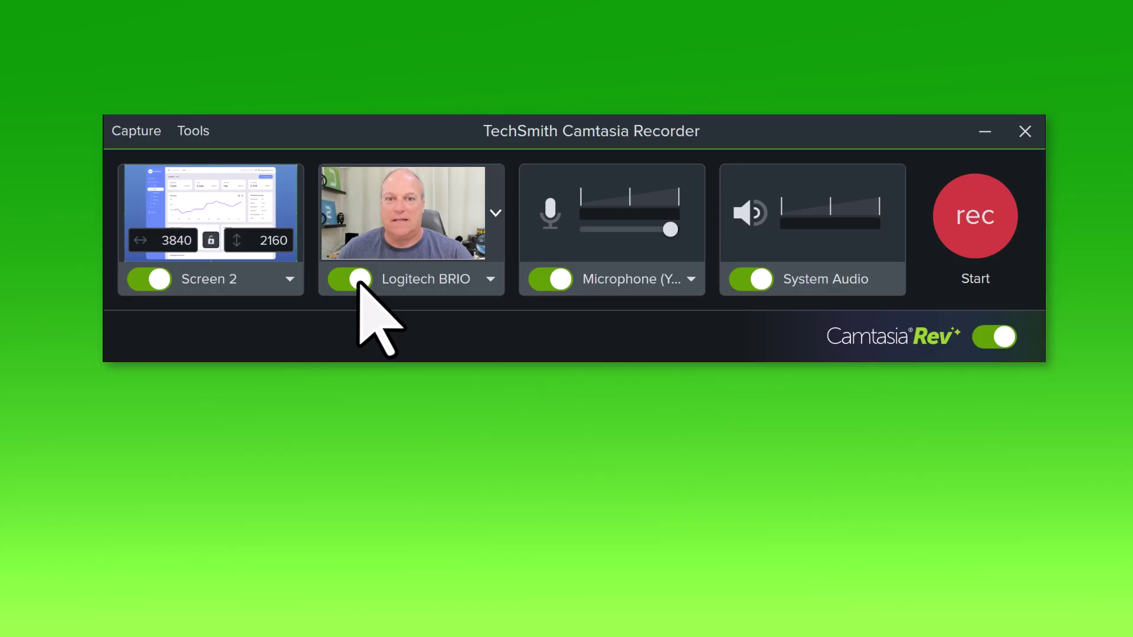
click(360, 281)
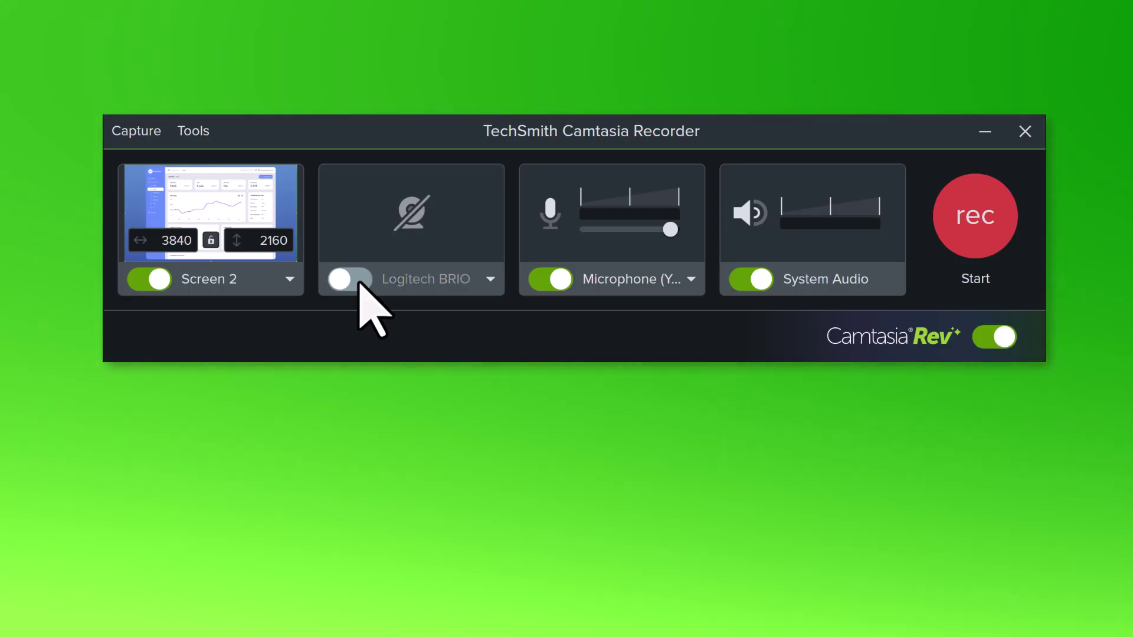
click(358, 281)
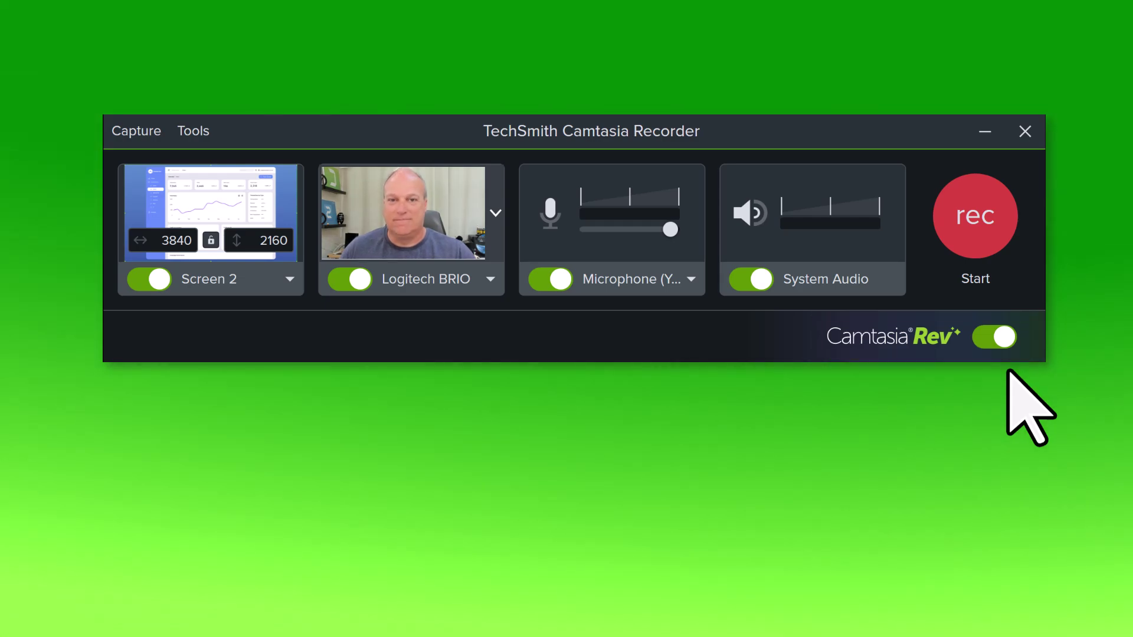
Start recording and switch the Seaside Surf dashboard to its Sales page.
click(1001, 232)
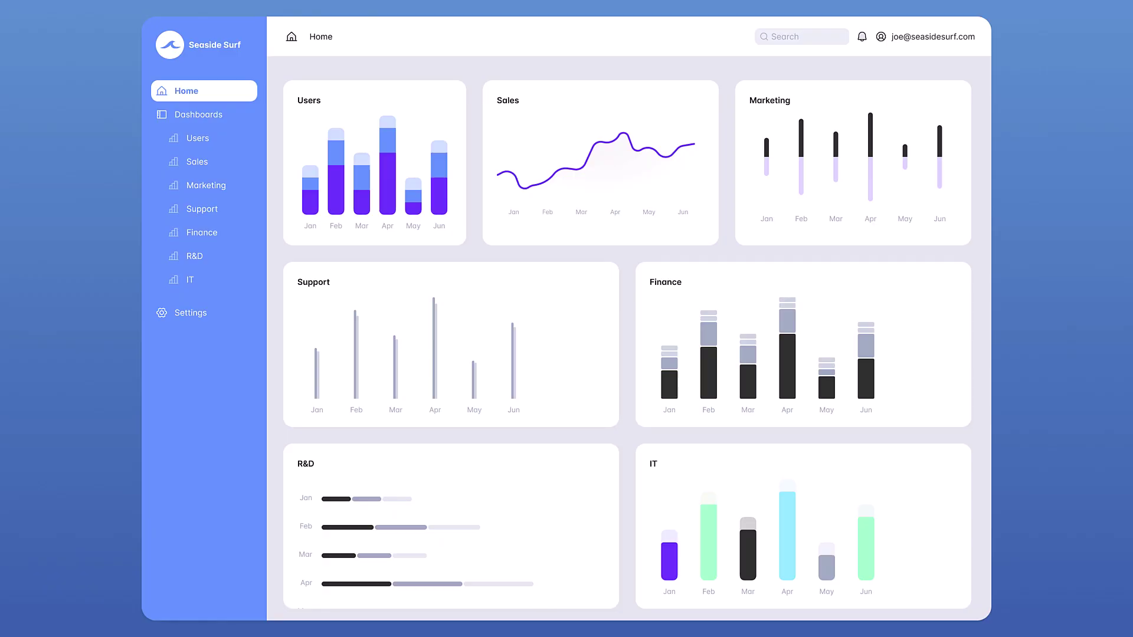
click(228, 166)
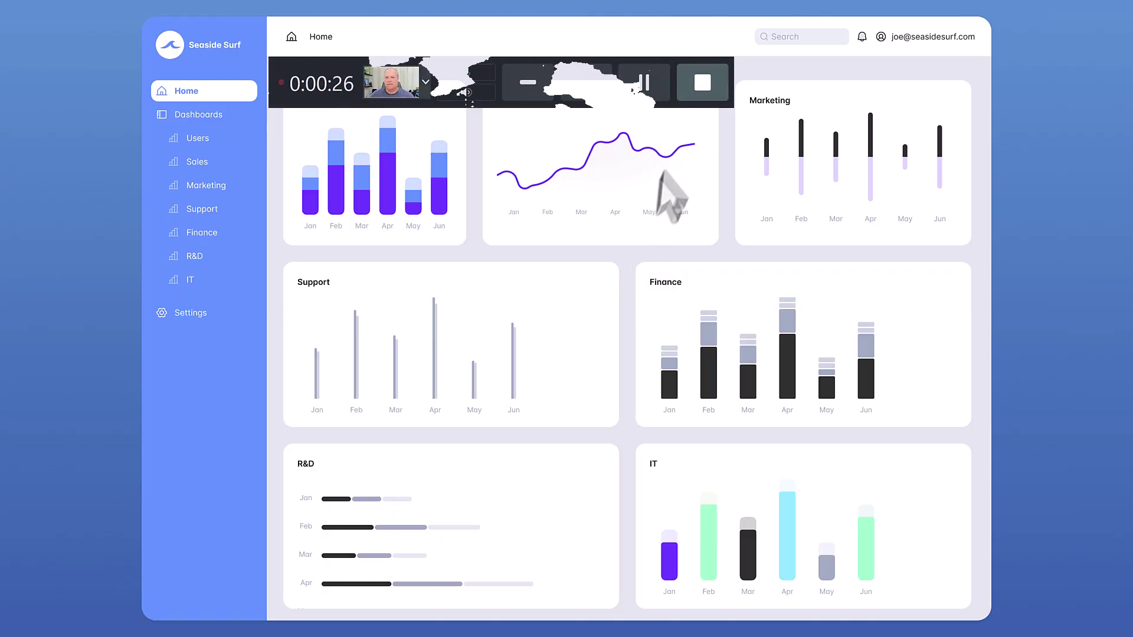
Stop the recording to open the footage in Rev and browse the Look presets.
click(703, 86)
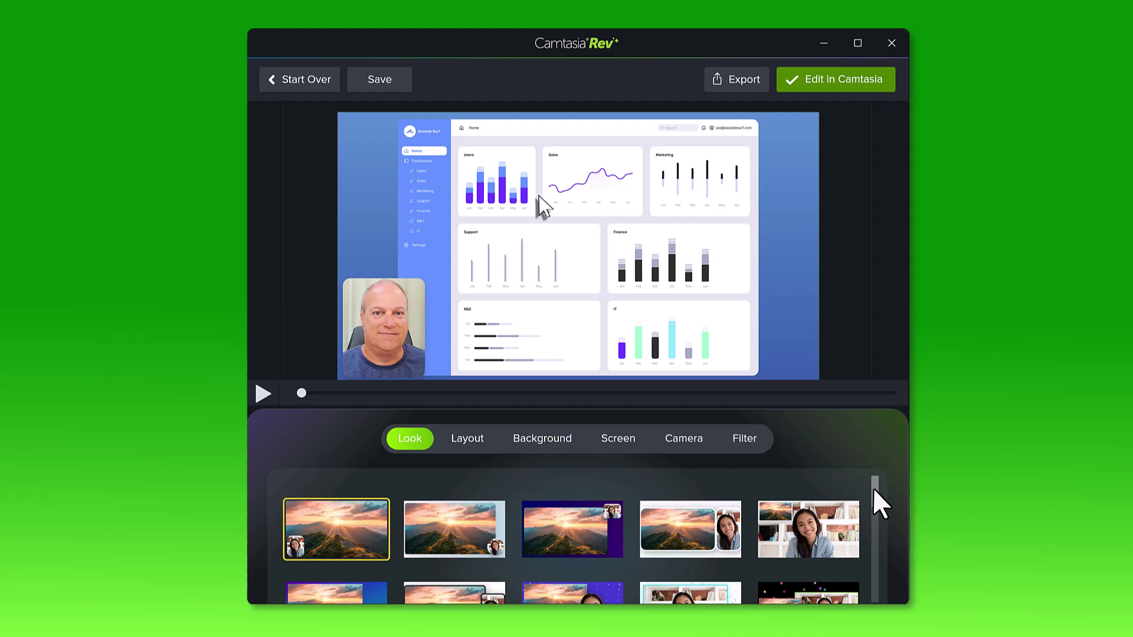
scroll(875, 491, down, 5)
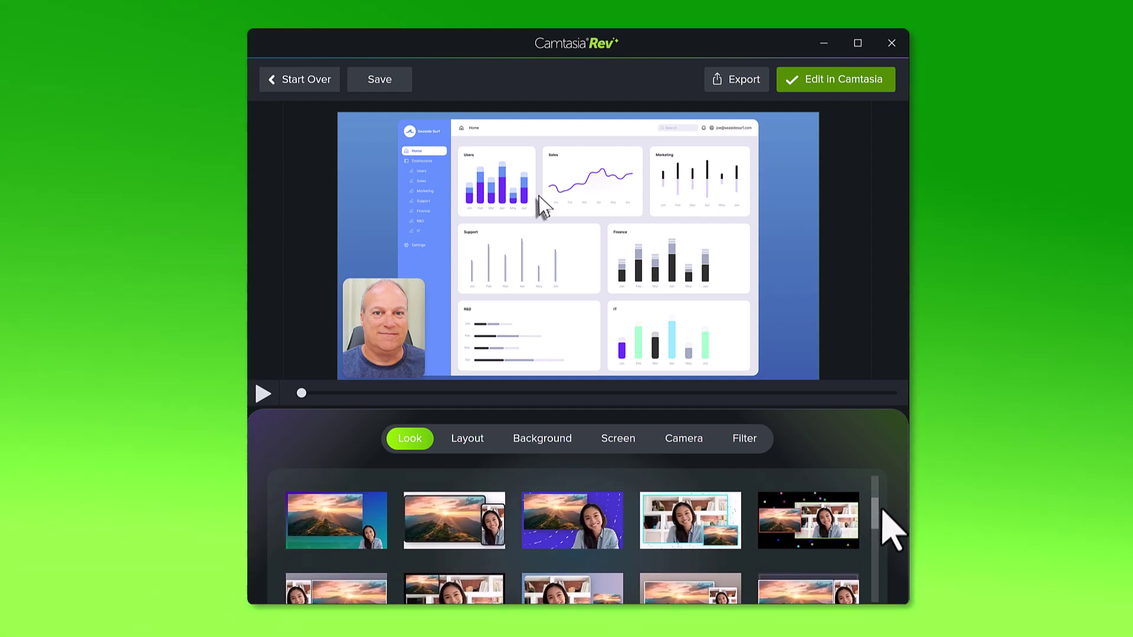
scroll(884, 511, up, 5)
Try several Looks and settle on the one with a round camera bubble at lower right.
click(584, 527)
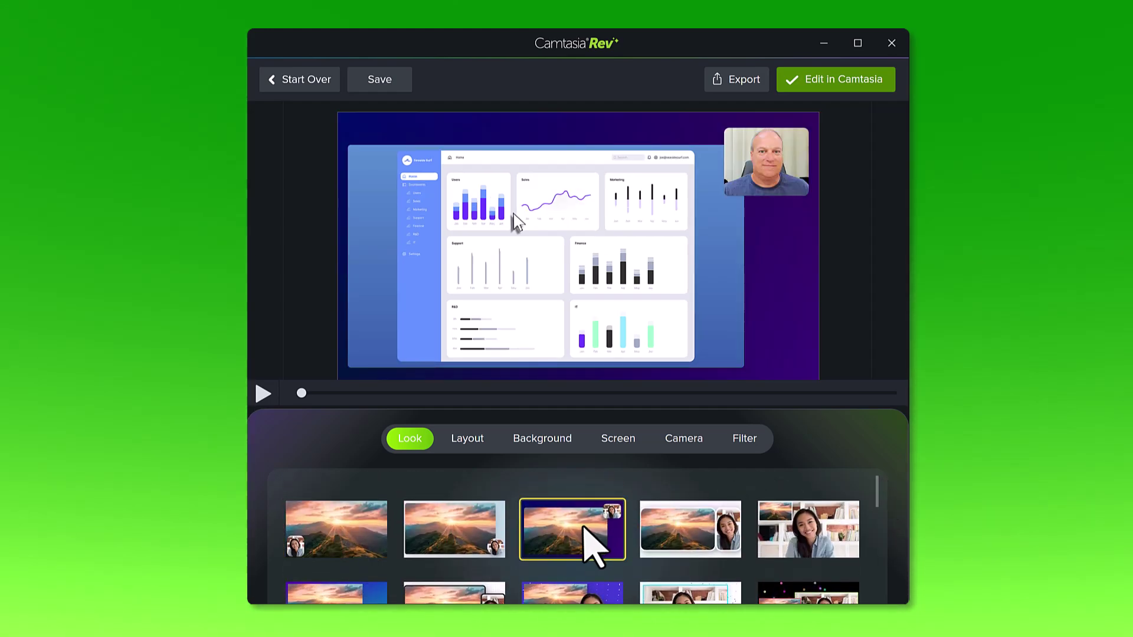
scroll(586, 538, down, 1)
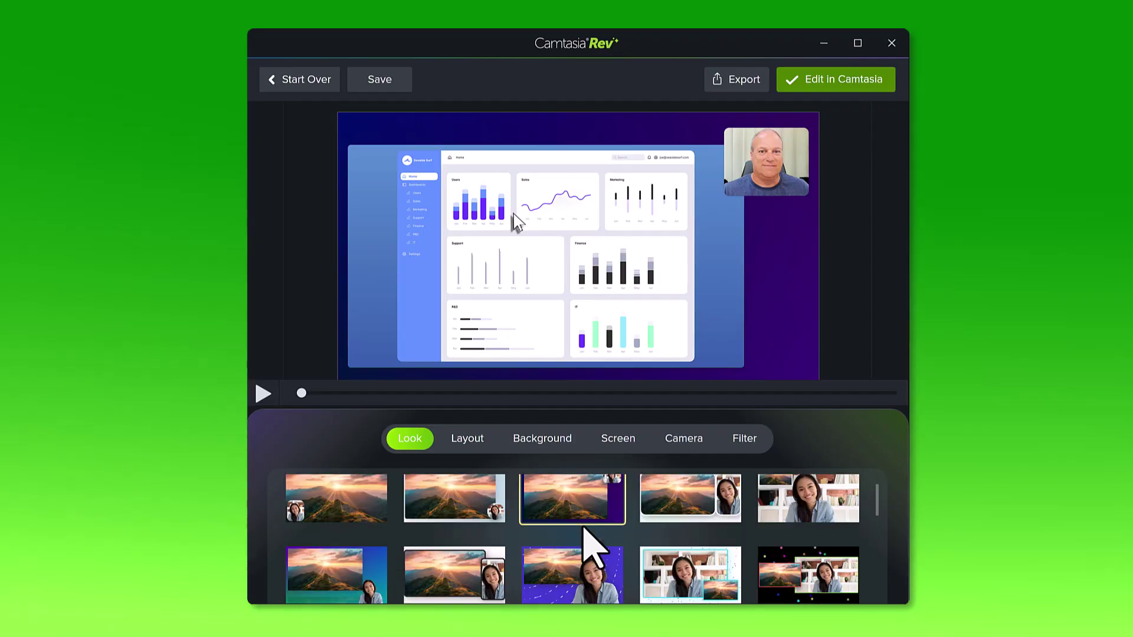
click(454, 572)
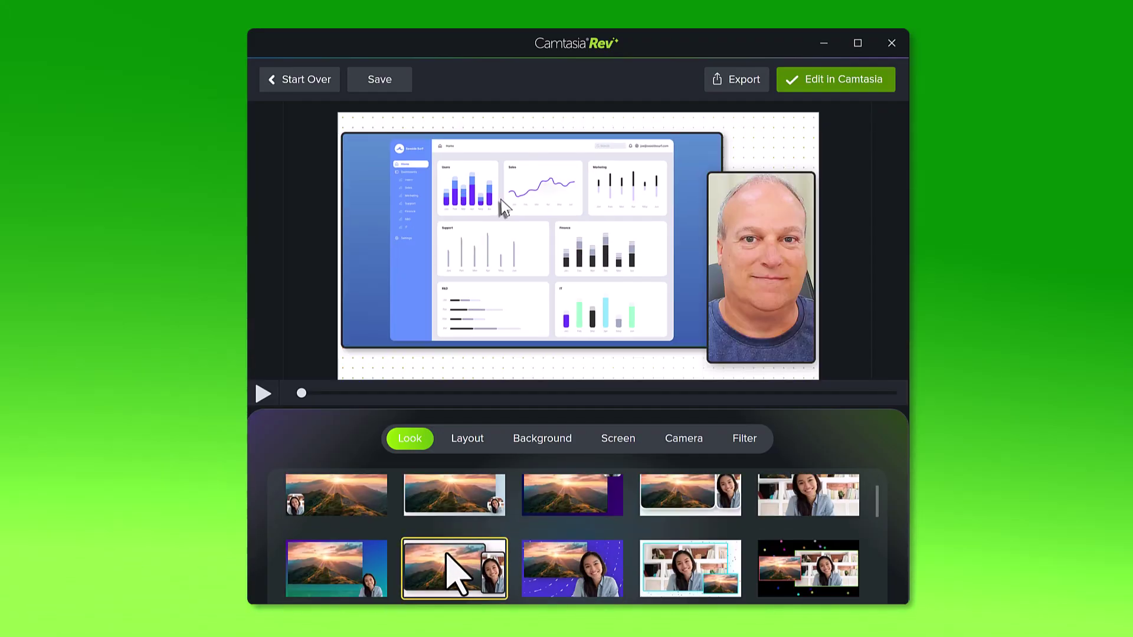
scroll(447, 555, up, 1)
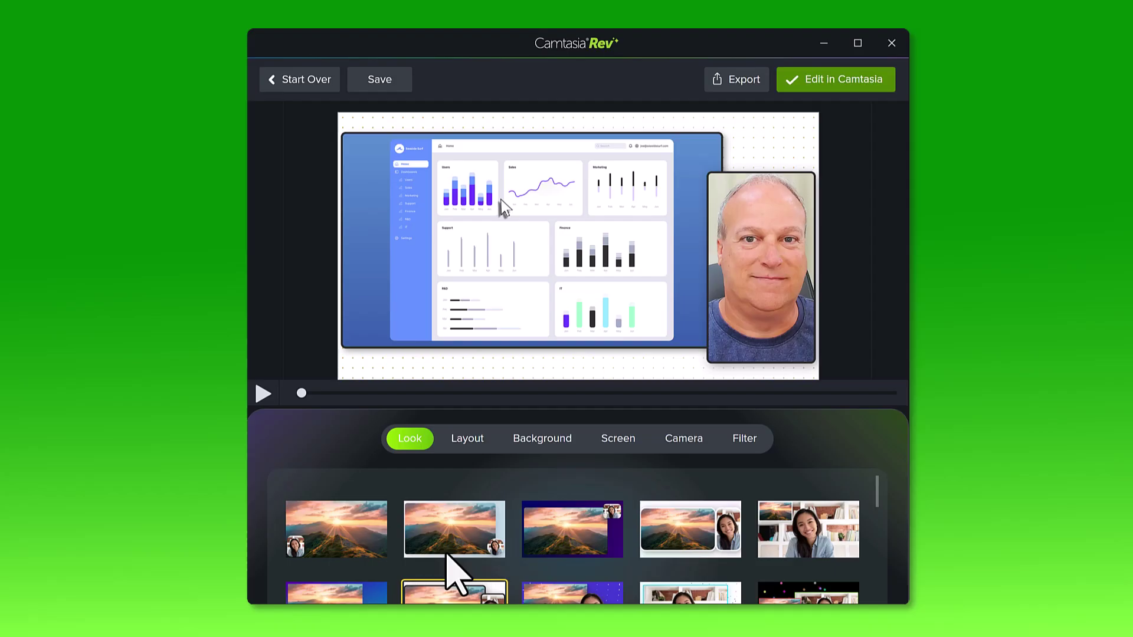
click(453, 526)
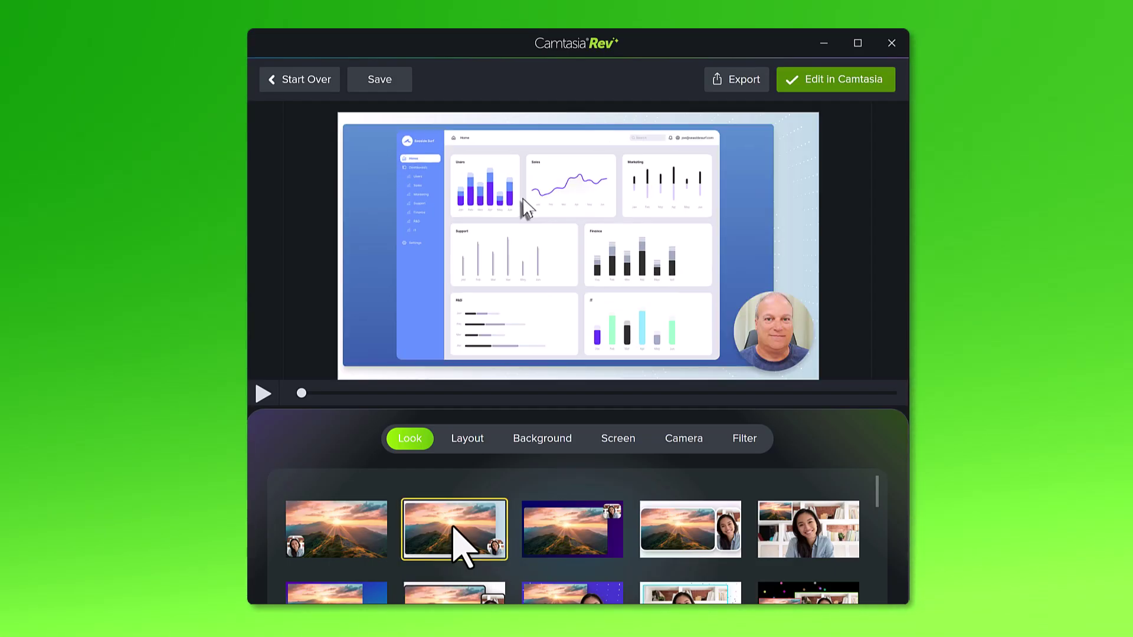
Apply the Screen Focused layout with the camera bubble at the top right.
click(466, 442)
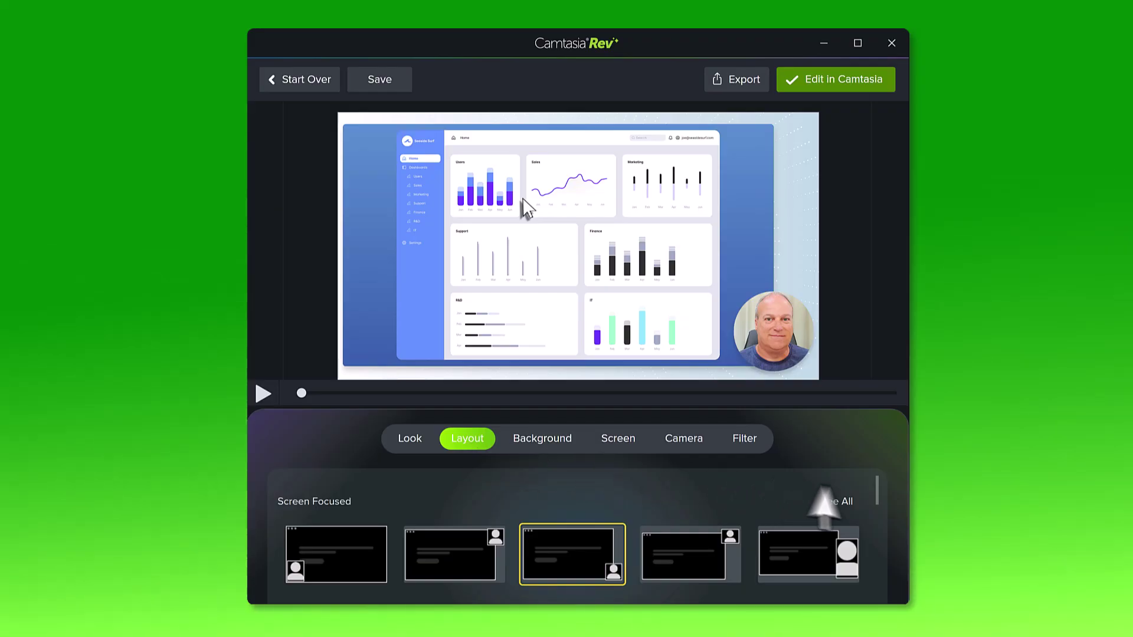
drag(874, 492, 877, 539)
scroll(880, 540, up, 10)
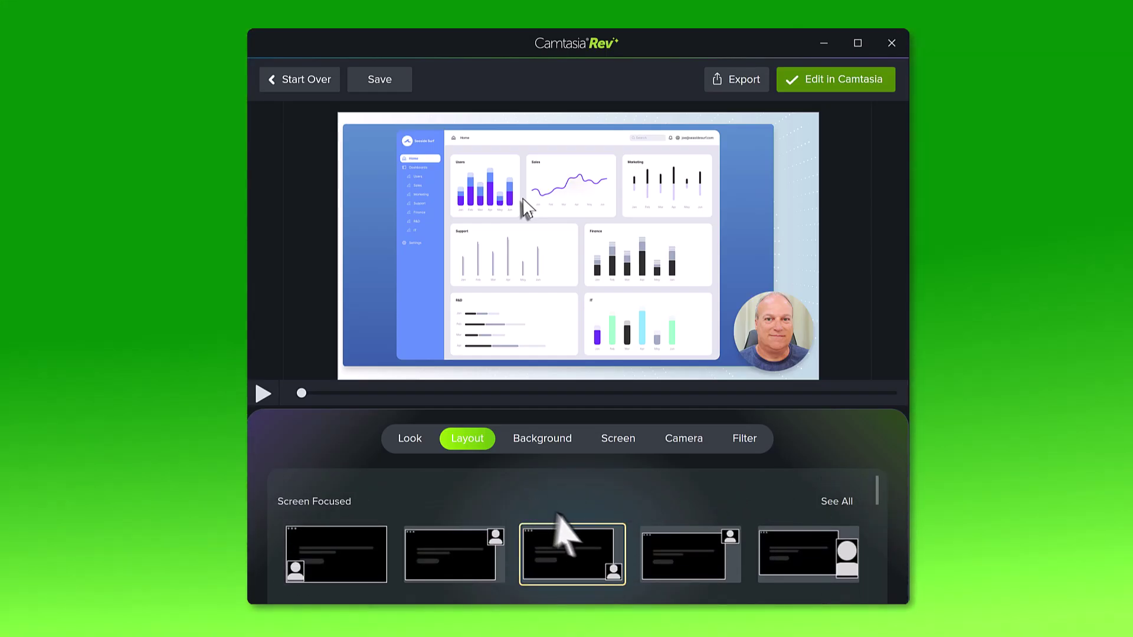
click(680, 553)
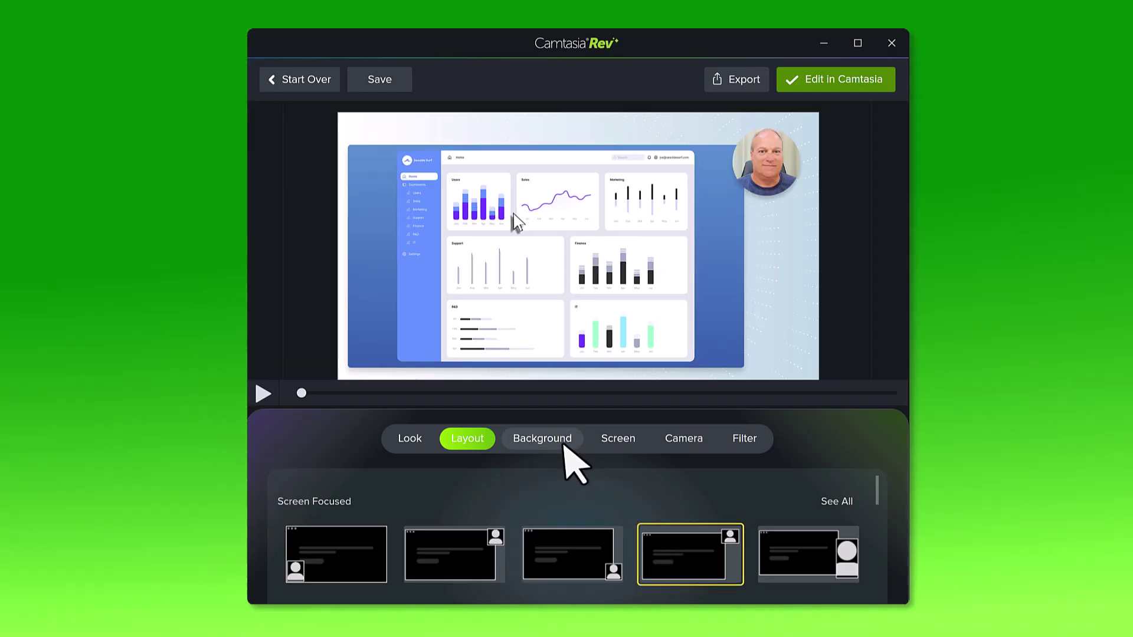
Try the blue-lilac and pink-cyan gradients, then use the pink-purple gradient backdrop.
click(564, 446)
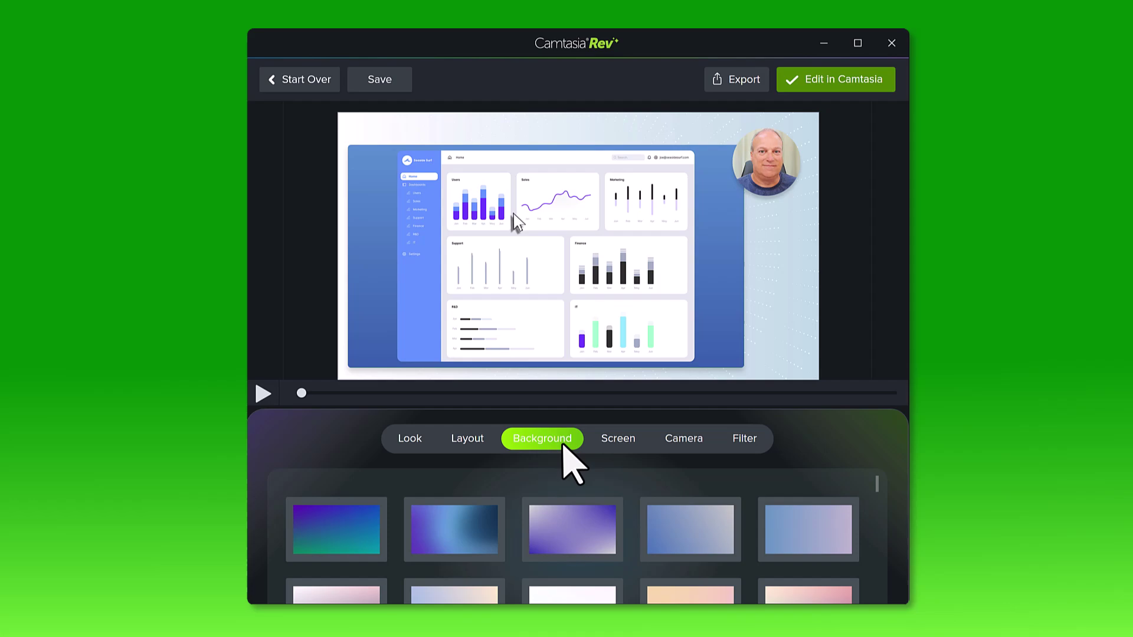
click(790, 534)
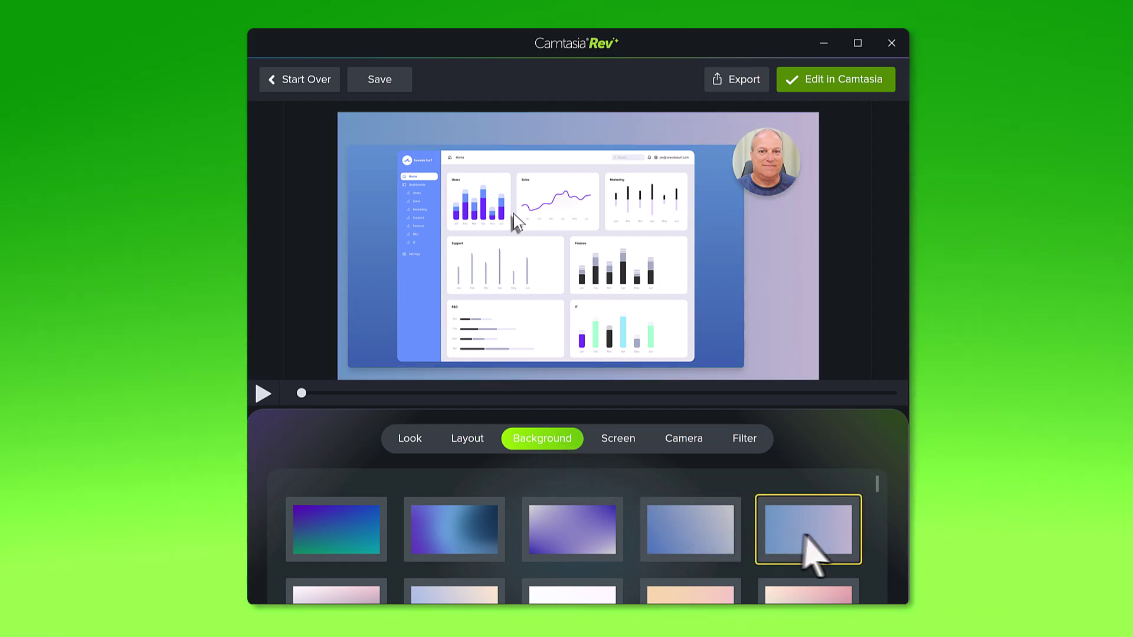
scroll(878, 490, down, 2)
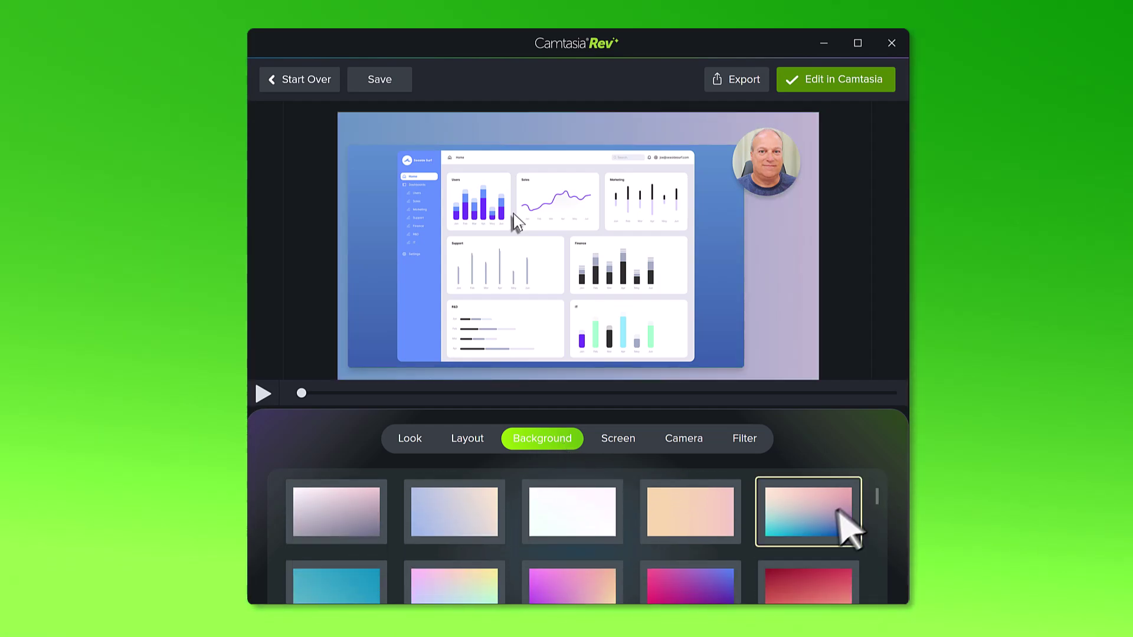
click(841, 534)
scroll(767, 549, down, 1)
click(689, 559)
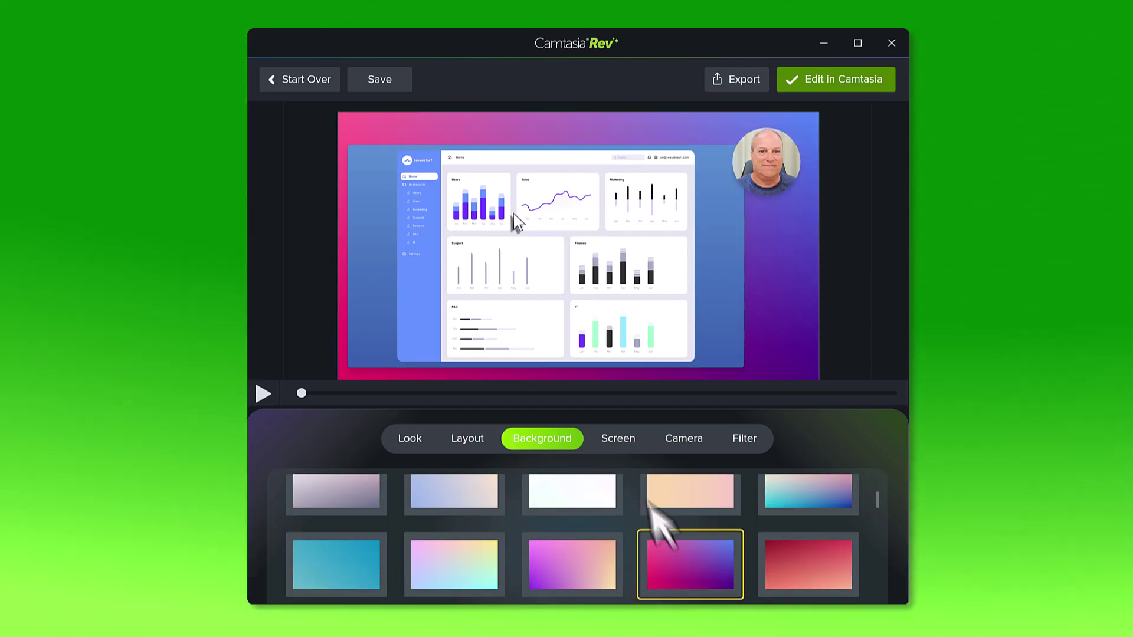
click(624, 445)
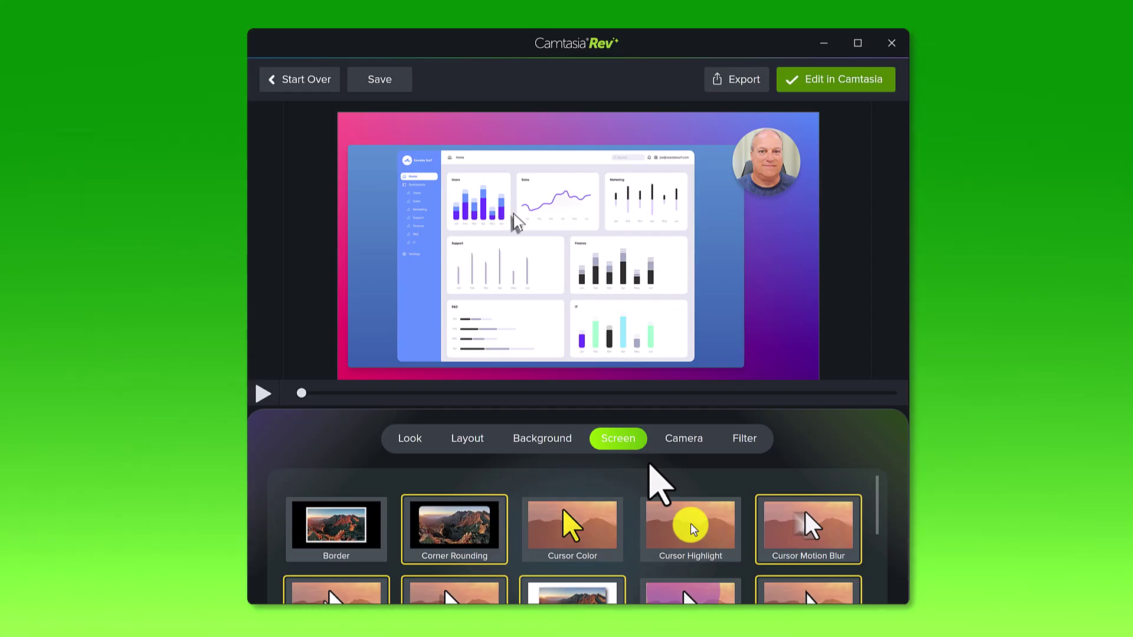
Add white borders to the screen recording and the round camera bubble.
click(344, 513)
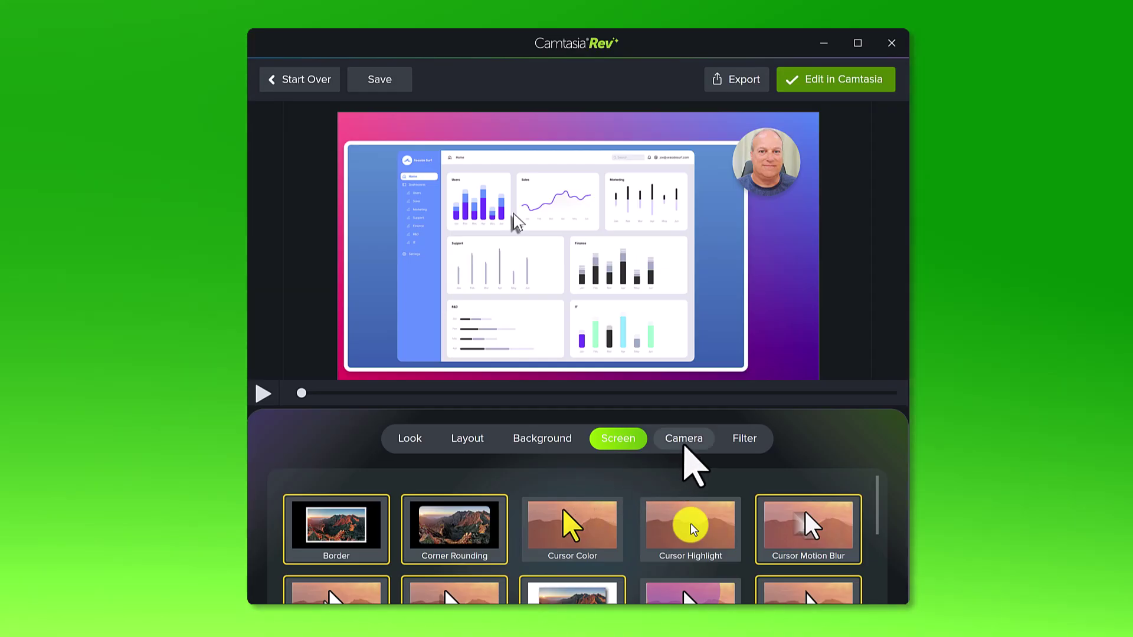
click(685, 447)
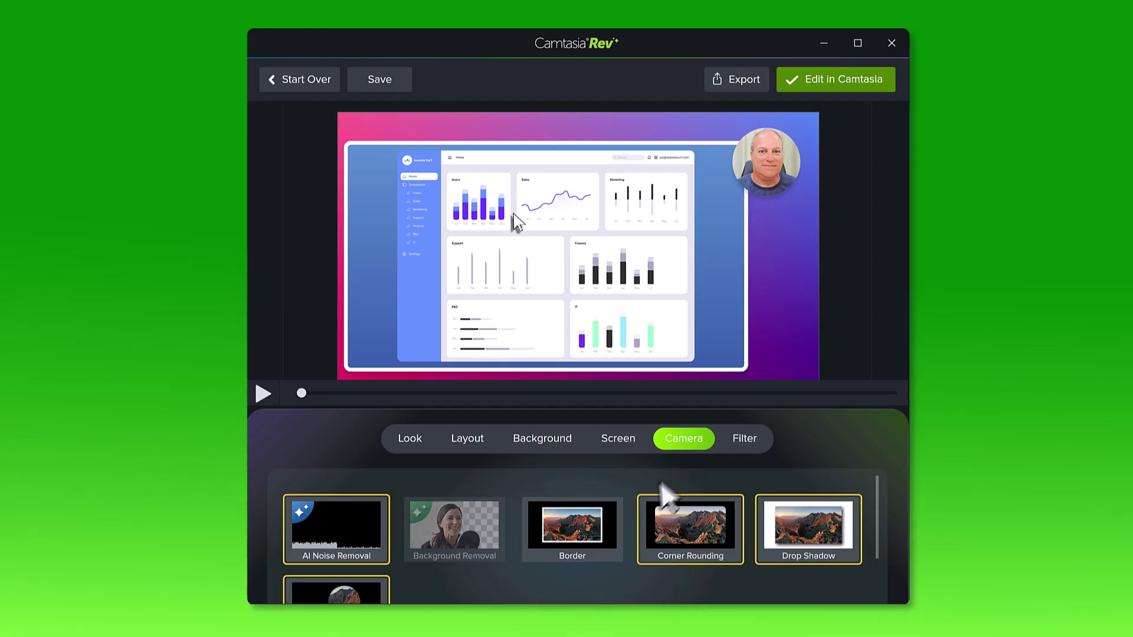
click(588, 537)
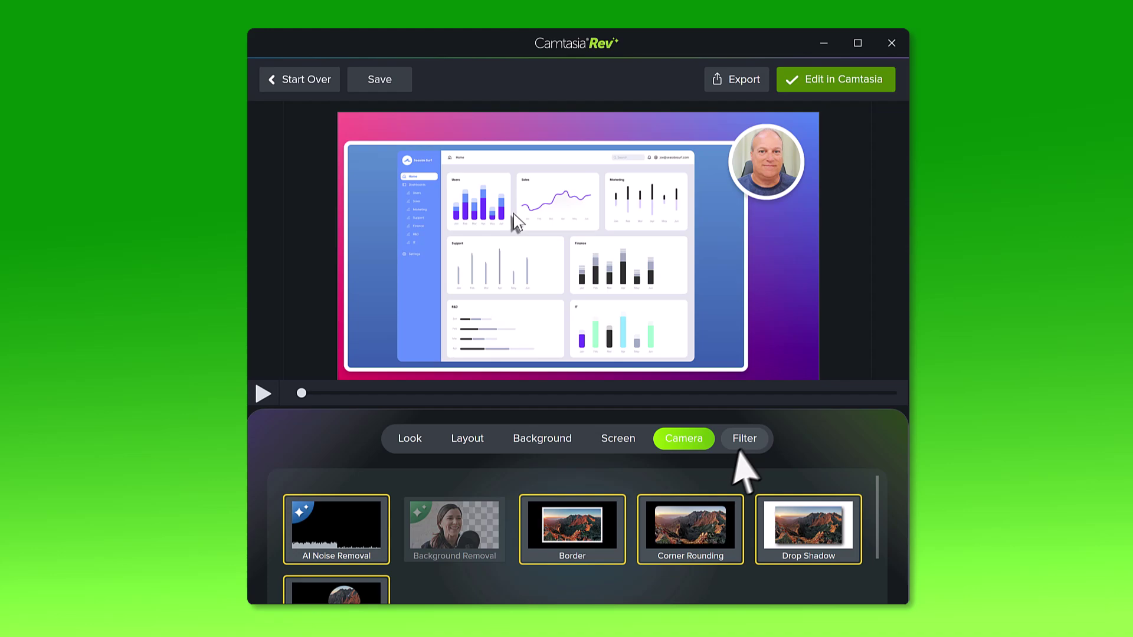
Apply the Xtreme BW filter to turn the camera feed black and white.
click(738, 450)
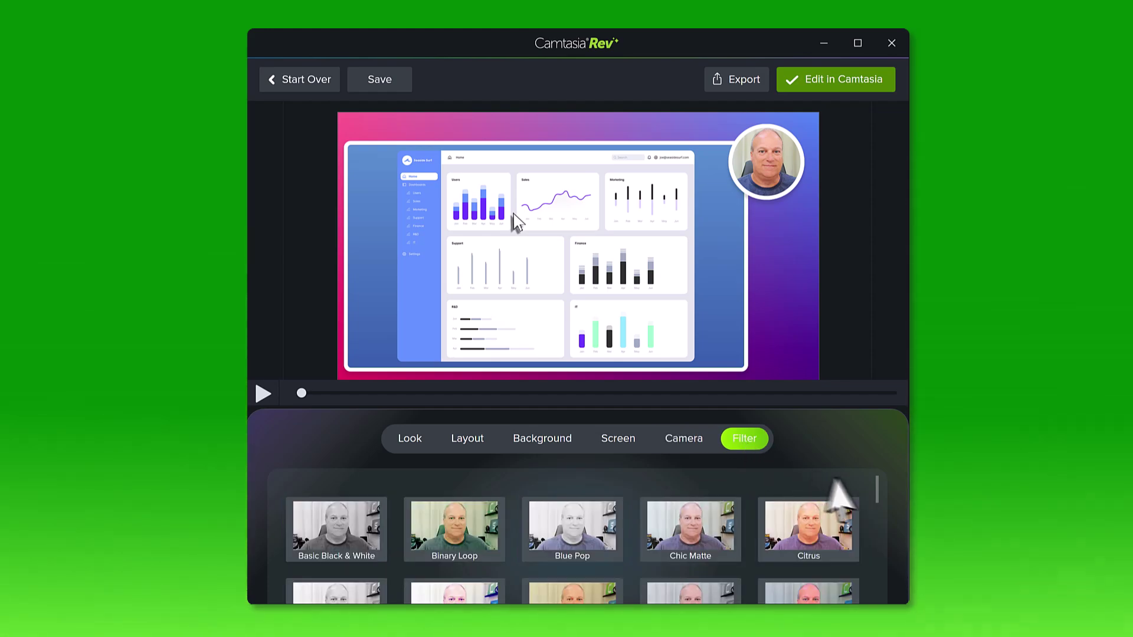
drag(875, 490, 878, 569)
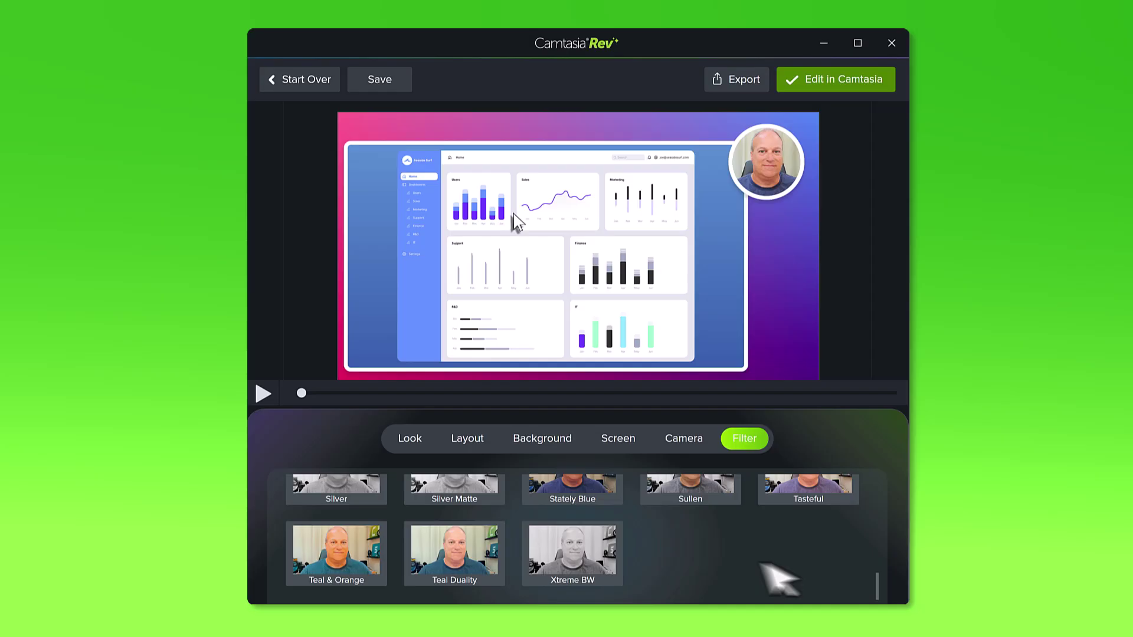
click(608, 575)
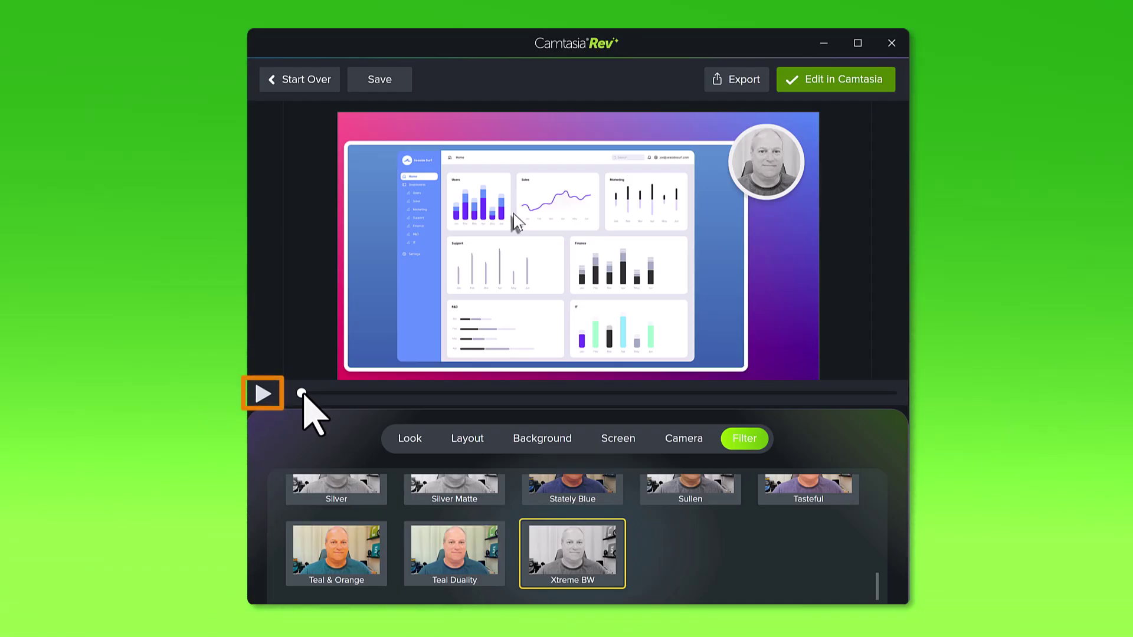
Scrub the playhead forward to a later dashboard page with line and donut charts.
drag(302, 394, 402, 399)
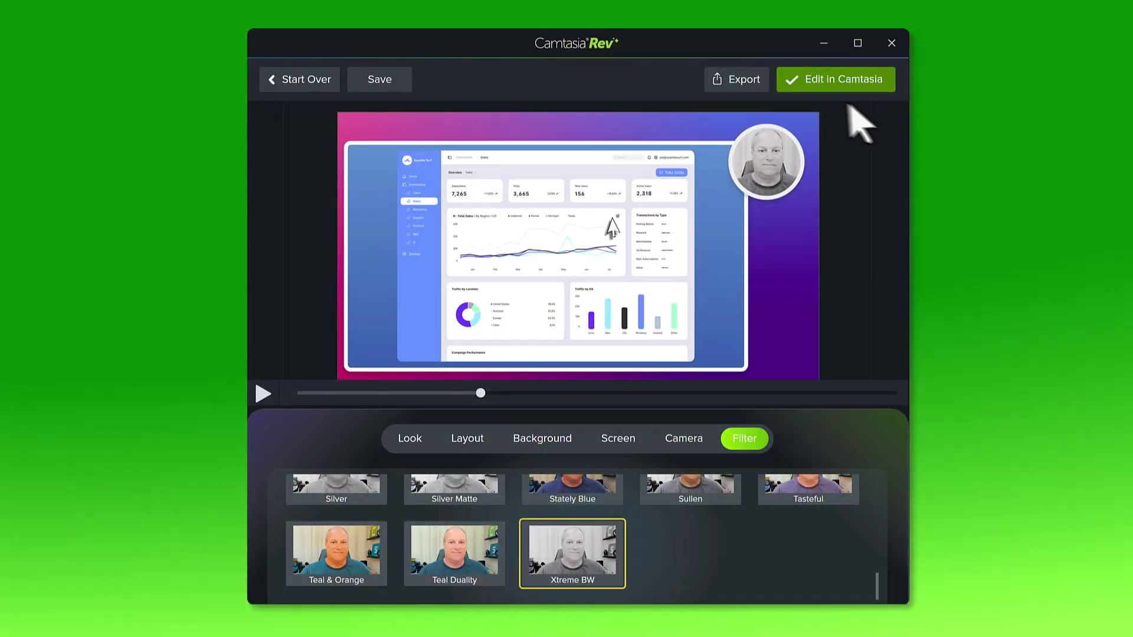
click(758, 82)
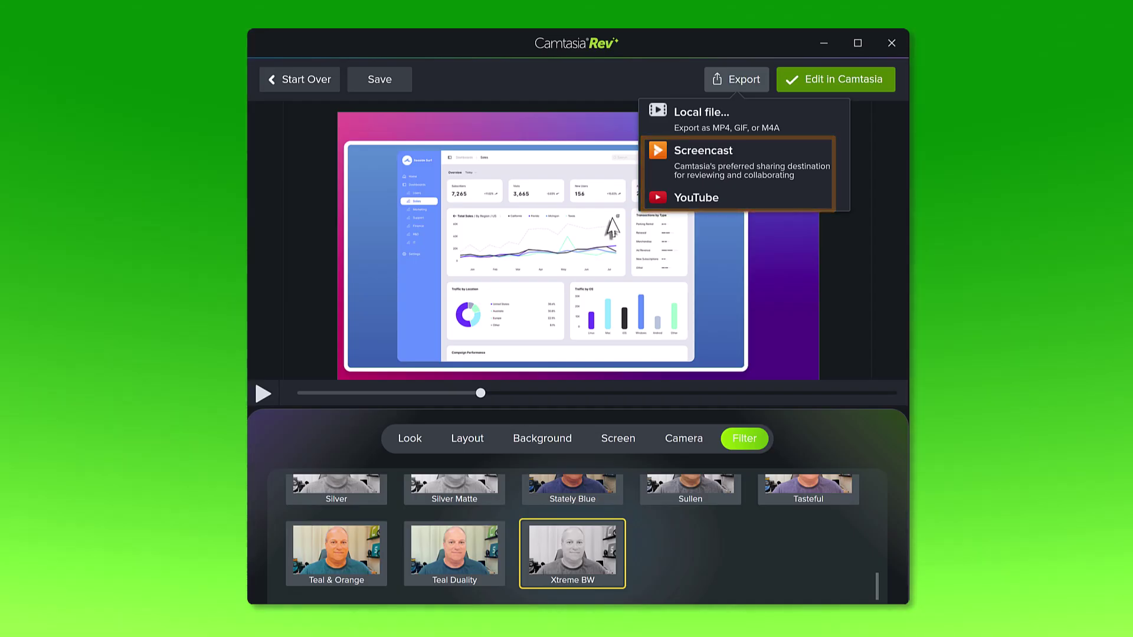
key(Escape)
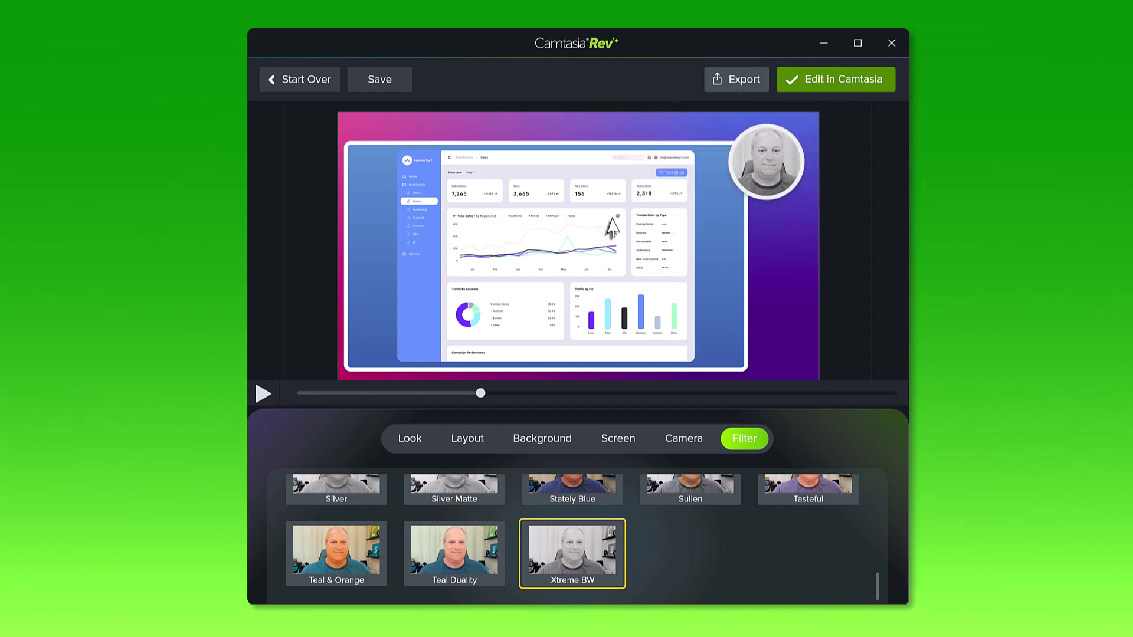